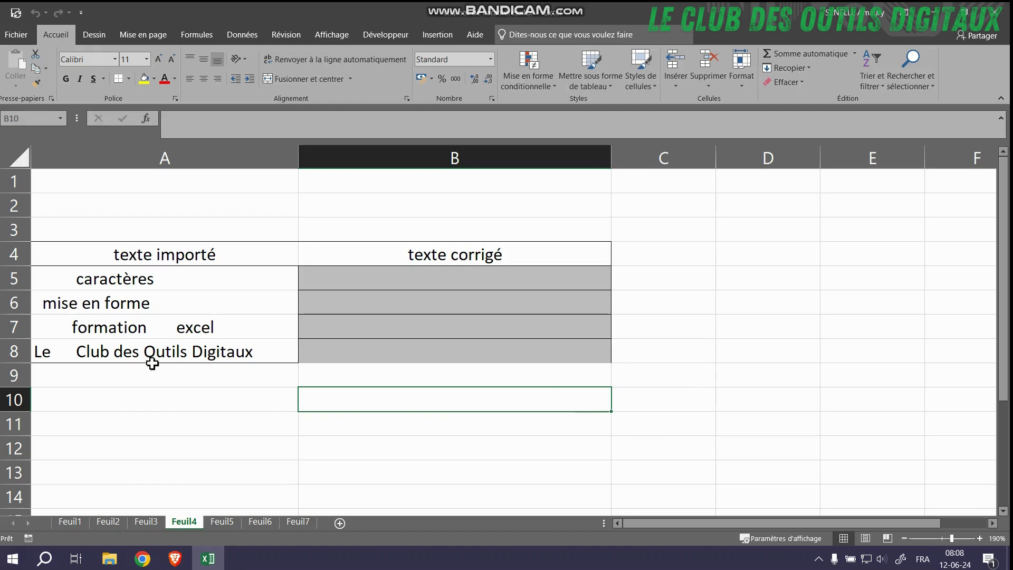
Step: Examine the imported texts in cells A5 to A7 for superfluous spaces
{"action": "left_click", "coordinate": [51, 280]}
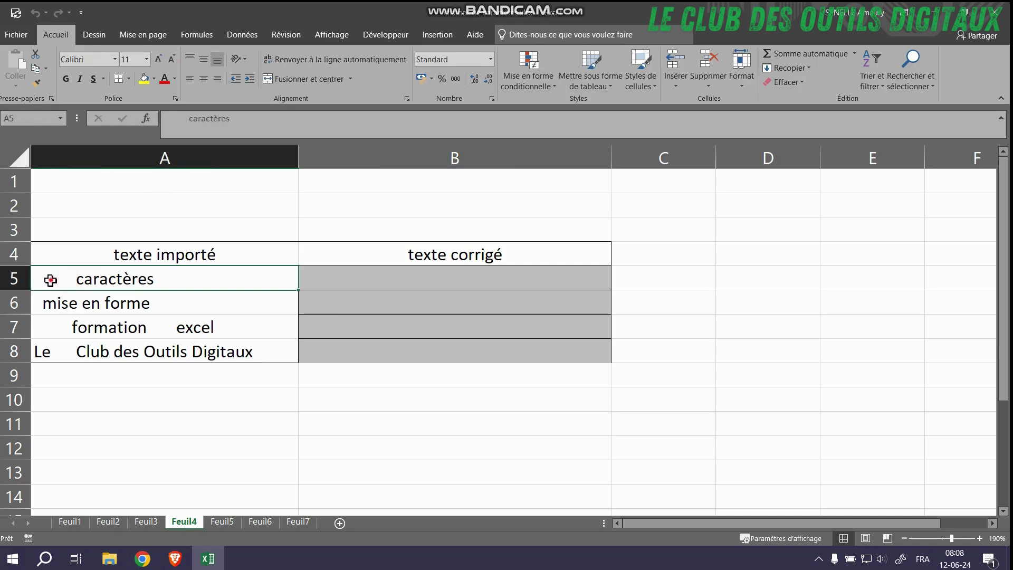
{"action": "double_click", "coordinate": [50, 280]}
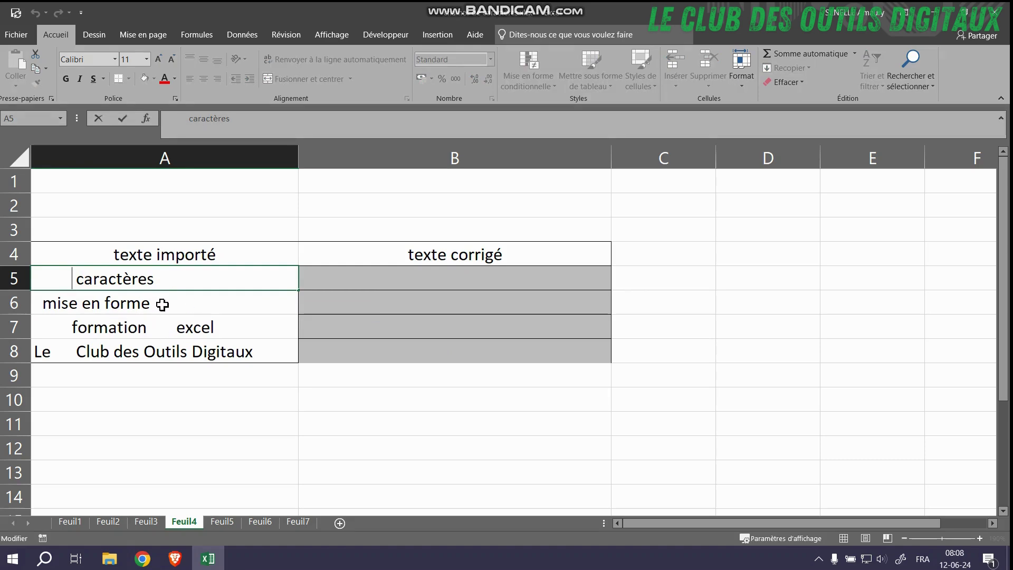
{"action": "left_click", "coordinate": [160, 280]}
{"action": "left_click", "coordinate": [172, 318]}
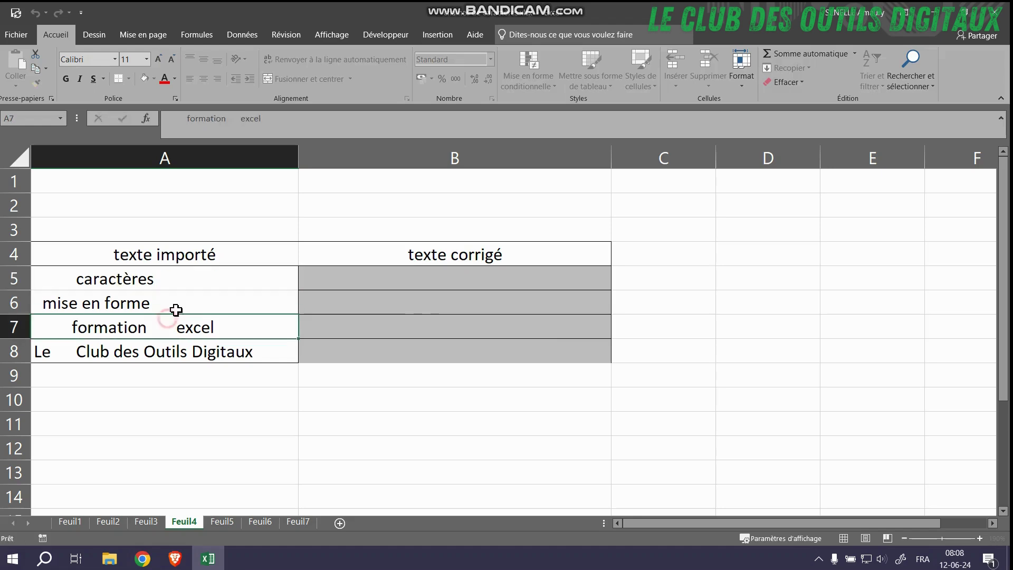
{"action": "left_click", "coordinate": [181, 304]}
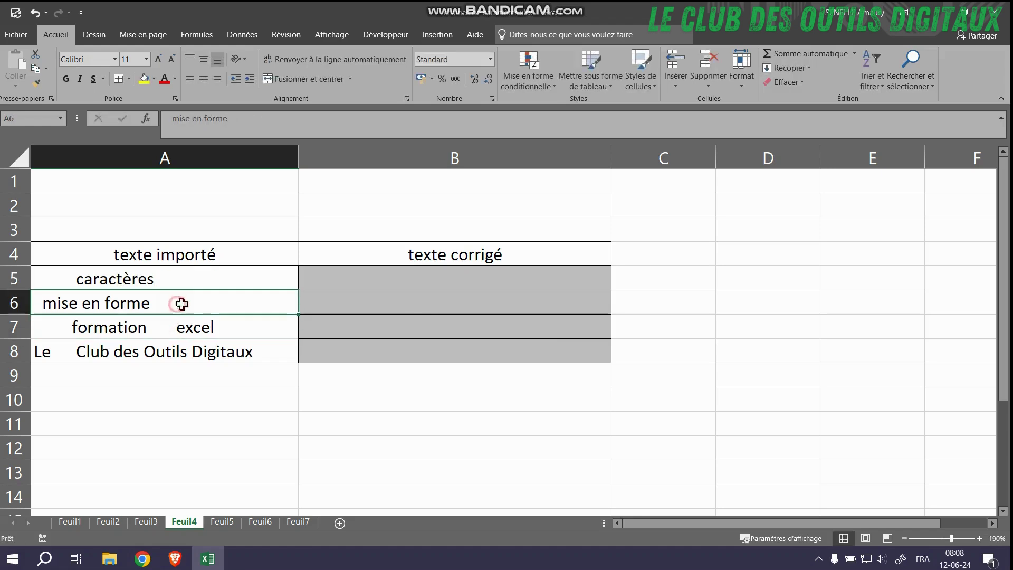
Step: Enter the formula =SUPPRESPACE(A5) in cell B5 to strip the extra spaces from the first imported text
{"action": "left_click", "coordinate": [378, 281]}
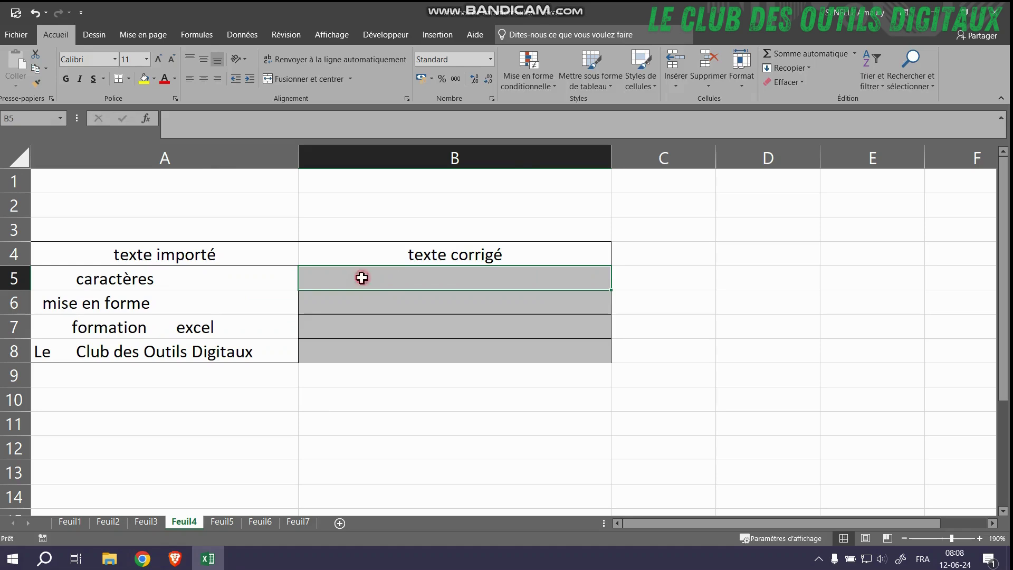
{"action": "type", "text": "="}
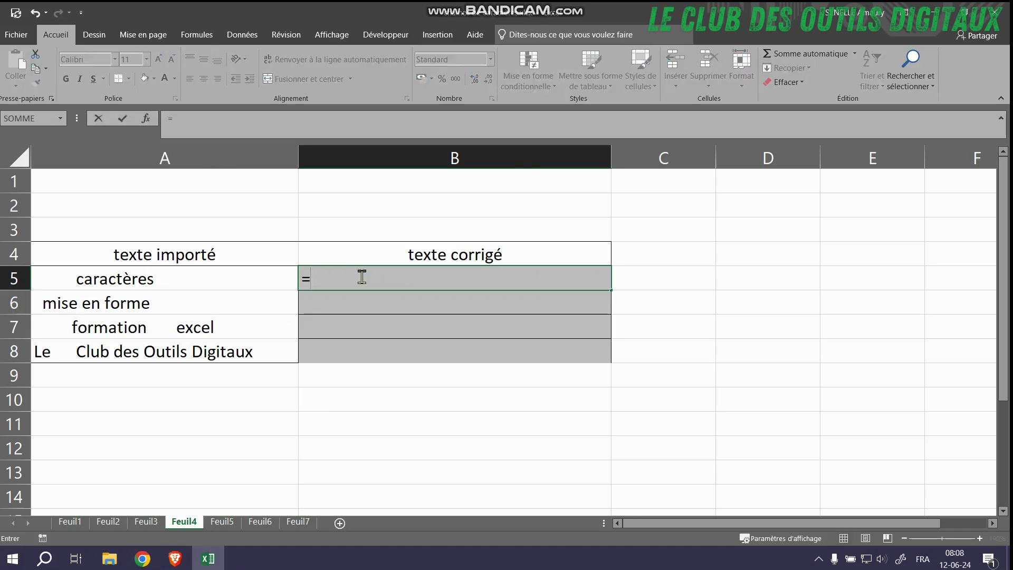
{"action": "type", "text": "supprespace"}
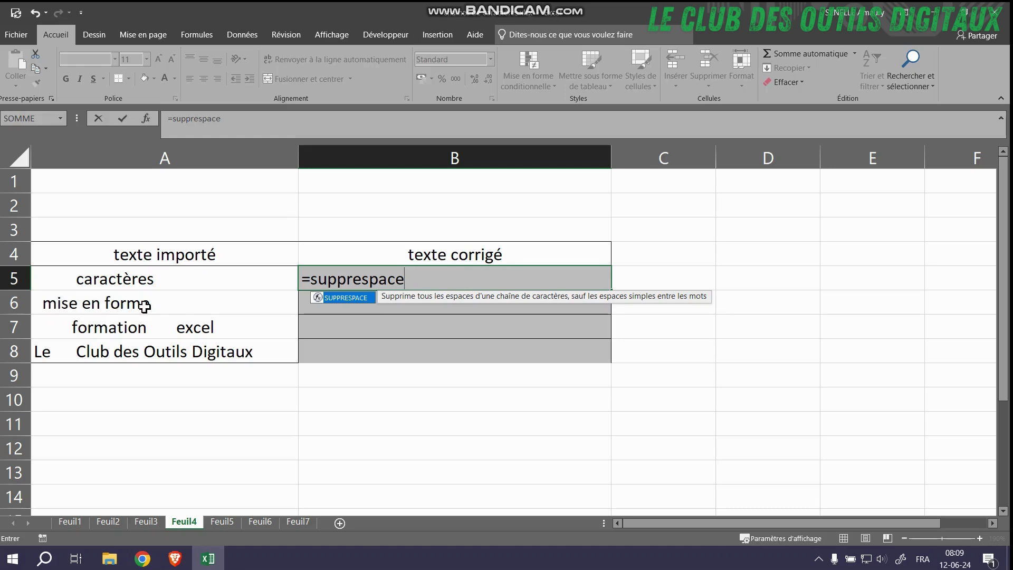
{"action": "left_click", "coordinate": [414, 280]}
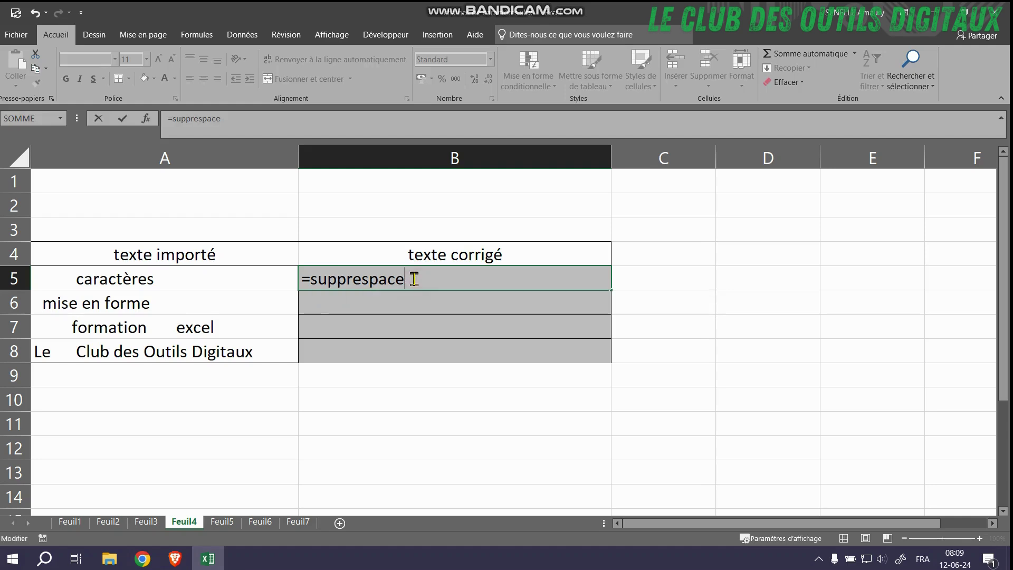
{"action": "type", "text": "("}
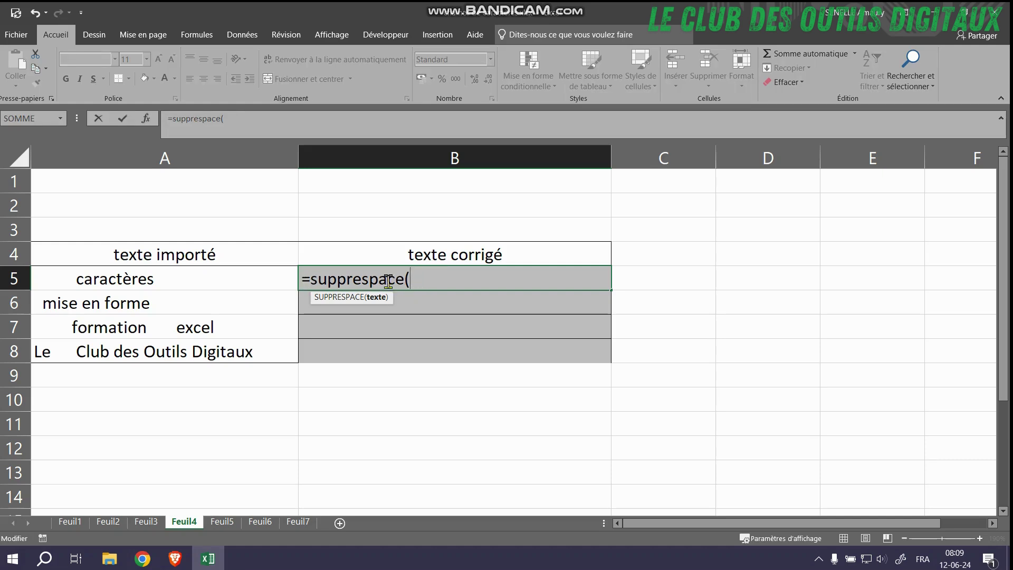
{"action": "left_click", "coordinate": [149, 278]}
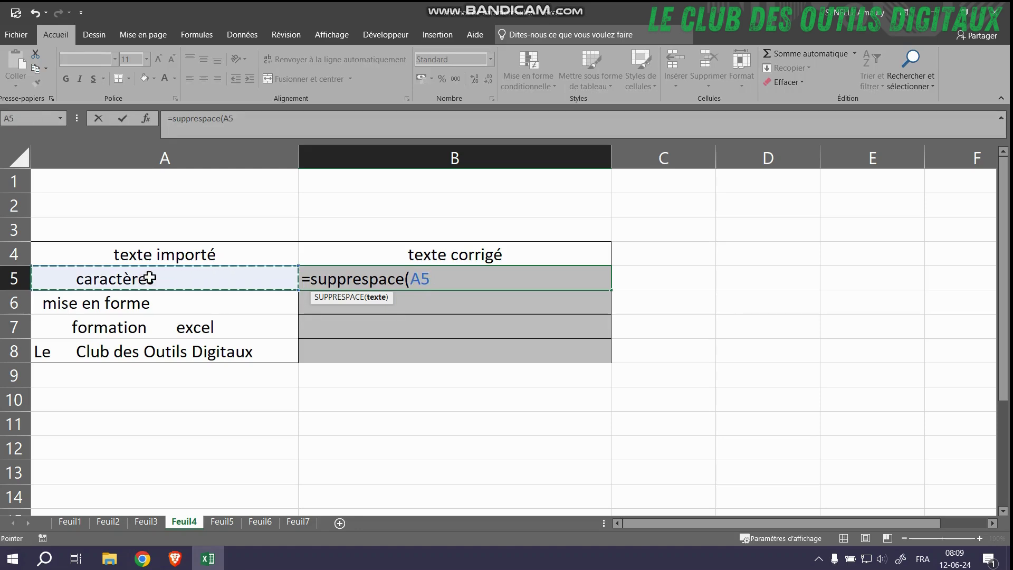
{"action": "type", "text": ")"}
{"action": "key", "text": "Return"}
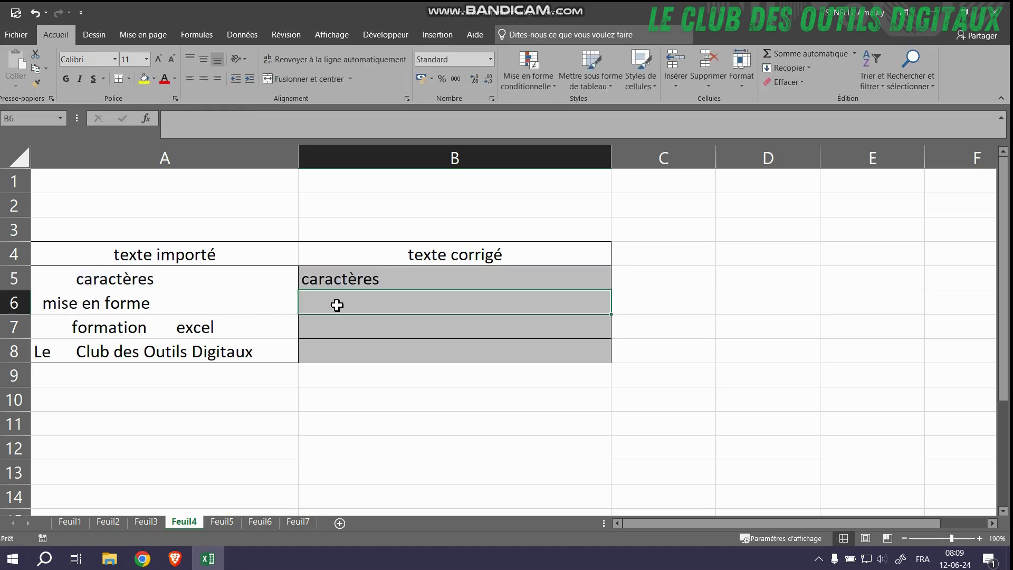
Step: Fill the SUPPRESPACE formula from B5 down to B8 and check the copied formulas
{"action": "left_click", "coordinate": [340, 279]}
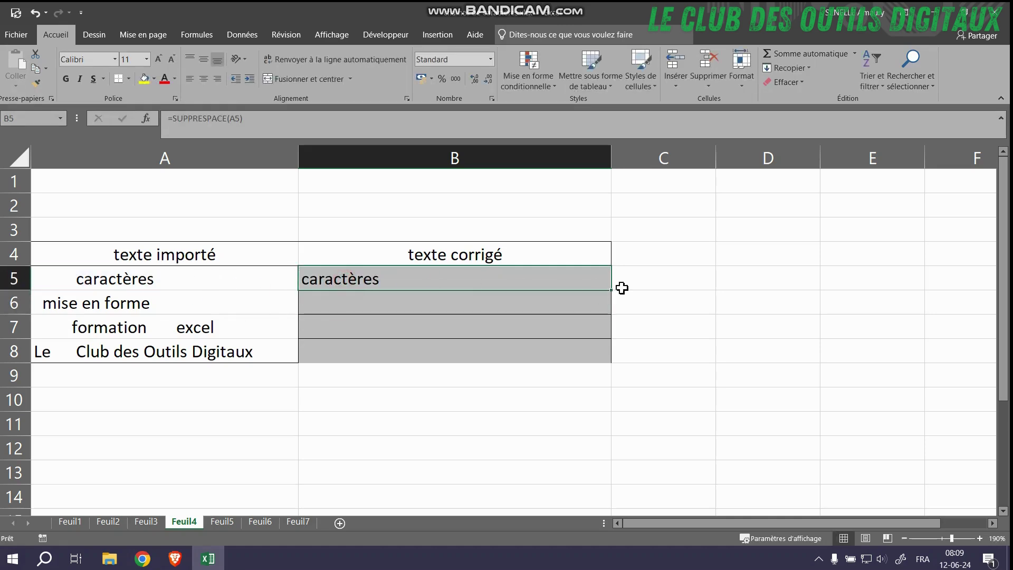
{"action": "left_click_drag", "start_coordinate": [612, 290], "coordinate": [613, 359]}
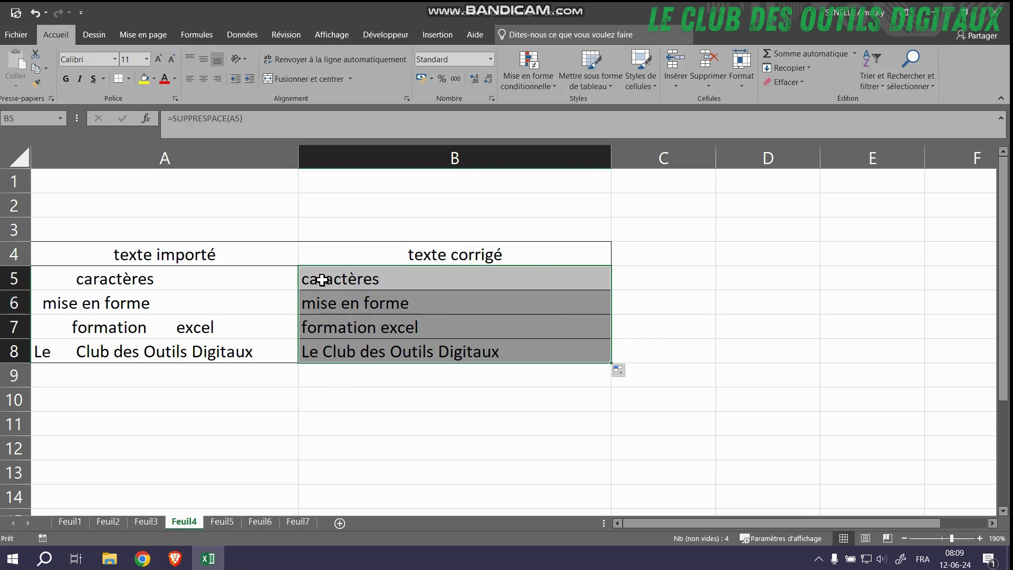
{"action": "left_click", "coordinate": [375, 349]}
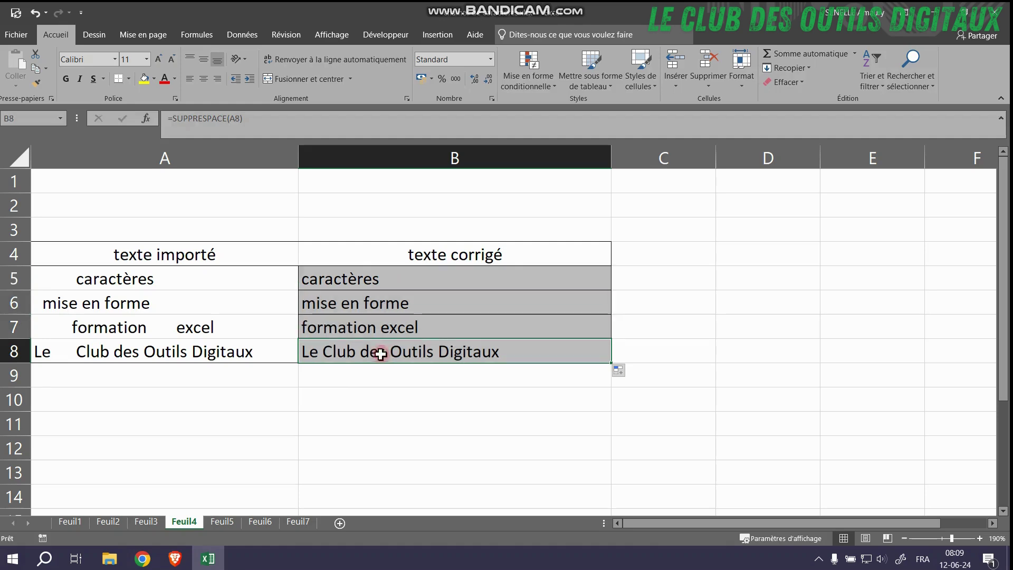
{"action": "left_click", "coordinate": [352, 275]}
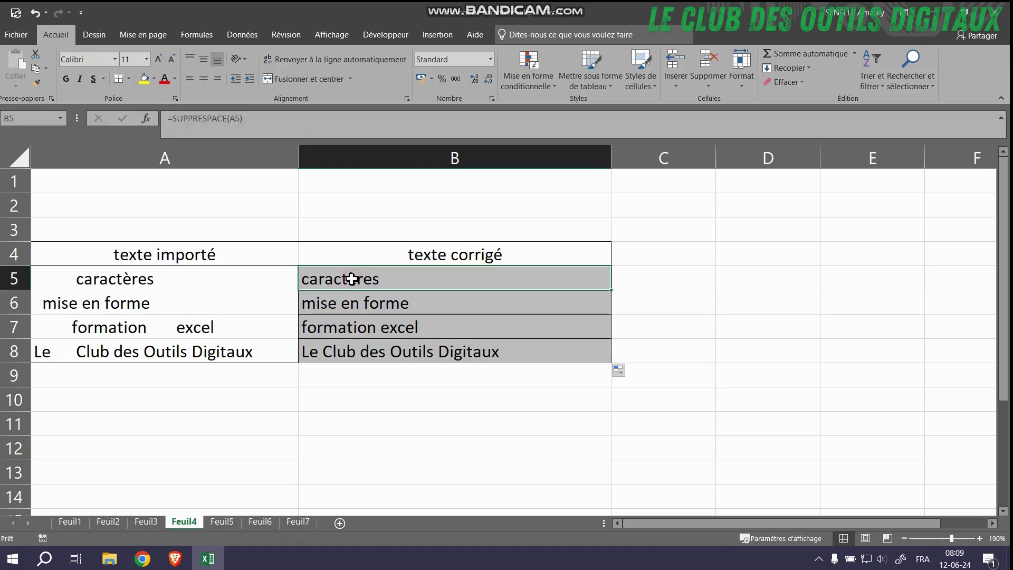
Step: Nest MAJUSCULE inside the B5 formula so it reads =SUPPRESPACE(MAJUSCULE(A5))
{"action": "double_click", "coordinate": [329, 278]}
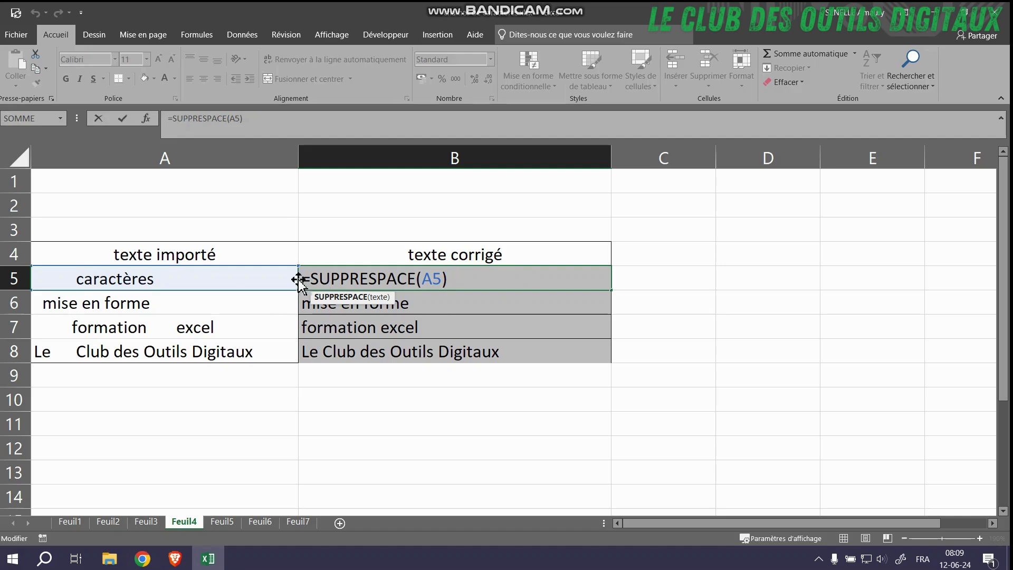
{"action": "left_click", "coordinate": [423, 278]}
{"action": "type", "text": "majuscu"}
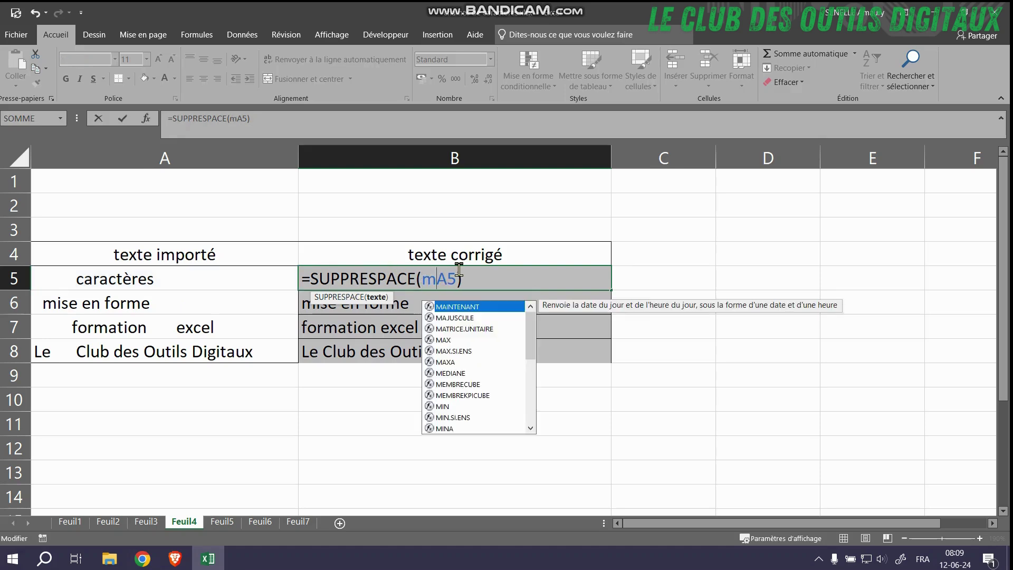
{"action": "type", "text": "le"}
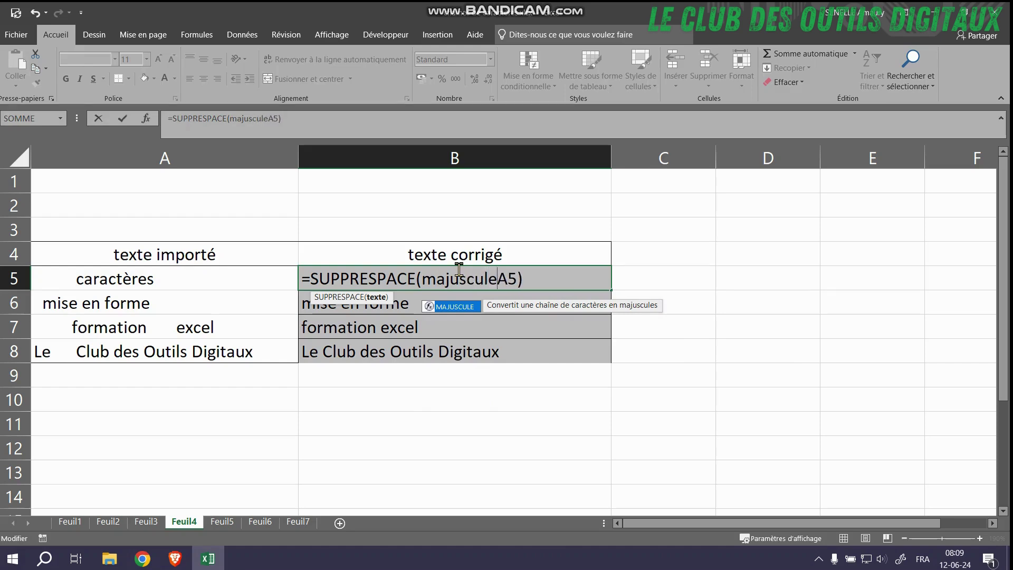
{"action": "type", "text": "(A5"}
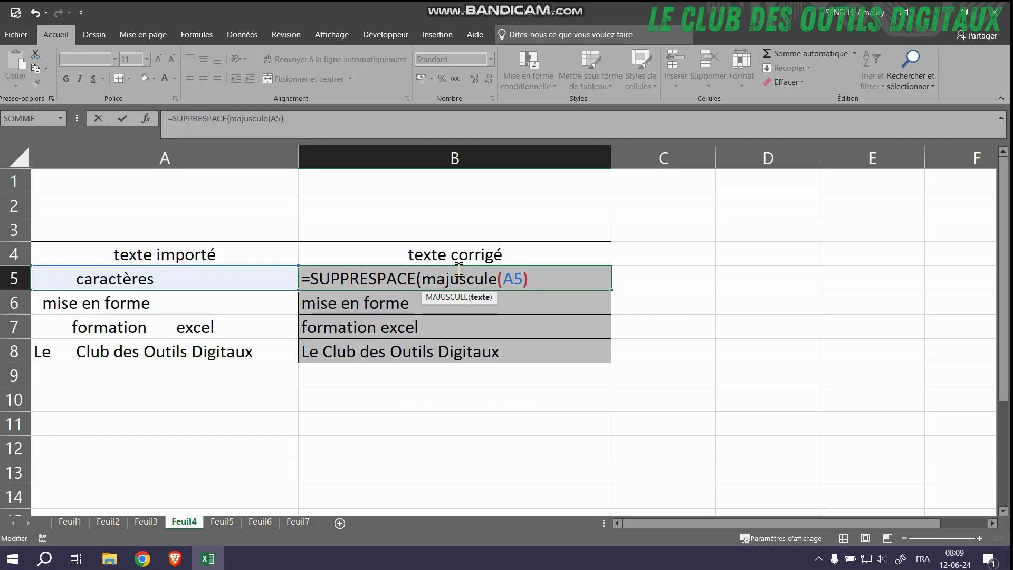
{"action": "type", "text": ")"}
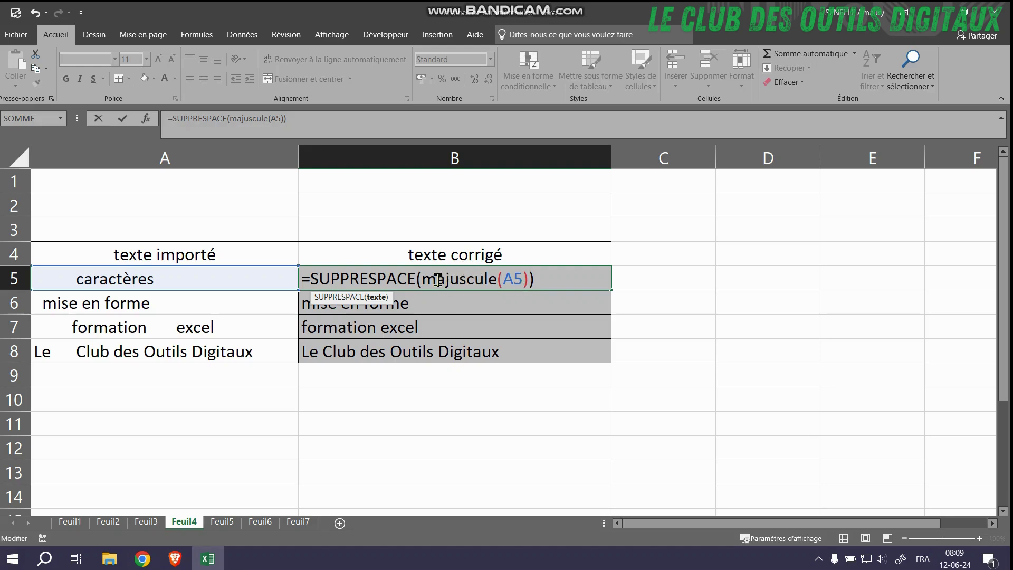
{"action": "left_click", "coordinate": [438, 278]}
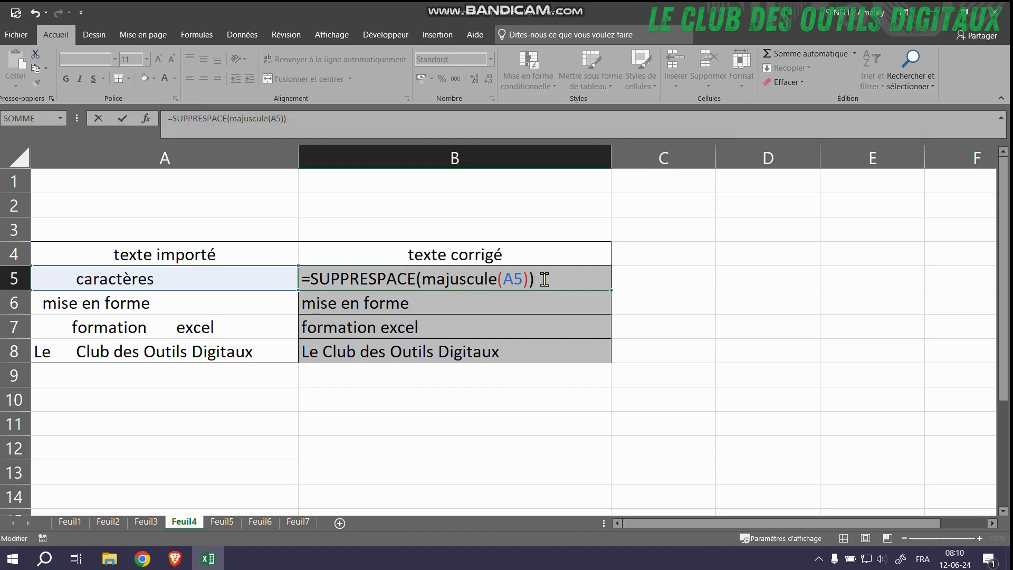
{"action": "key", "text": "Return"}
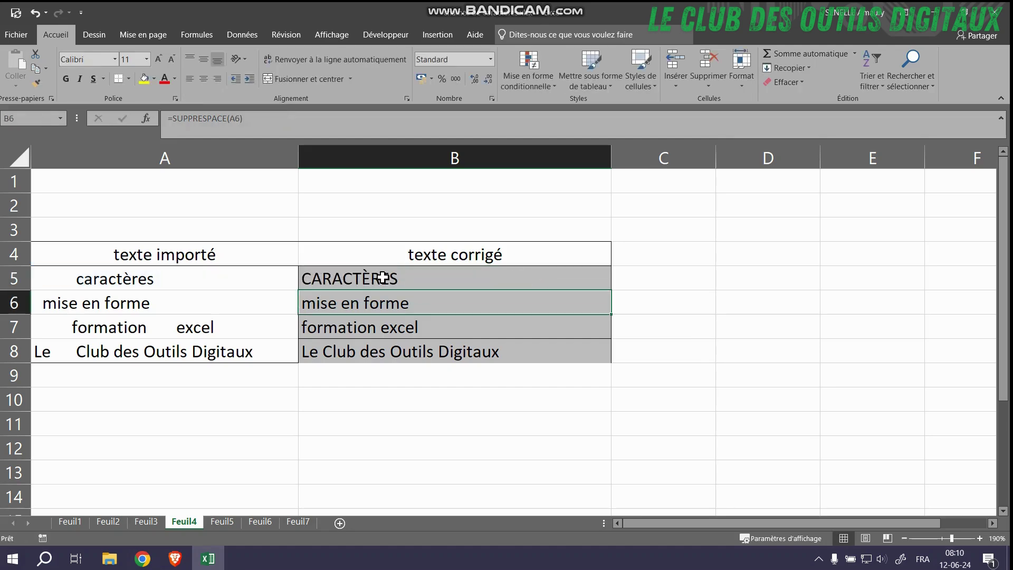
Step: Remove the nested MAJUSCULE function from the B5 formula, leaving =SUPPRESPACE(A5)
{"action": "double_click", "coordinate": [384, 277]}
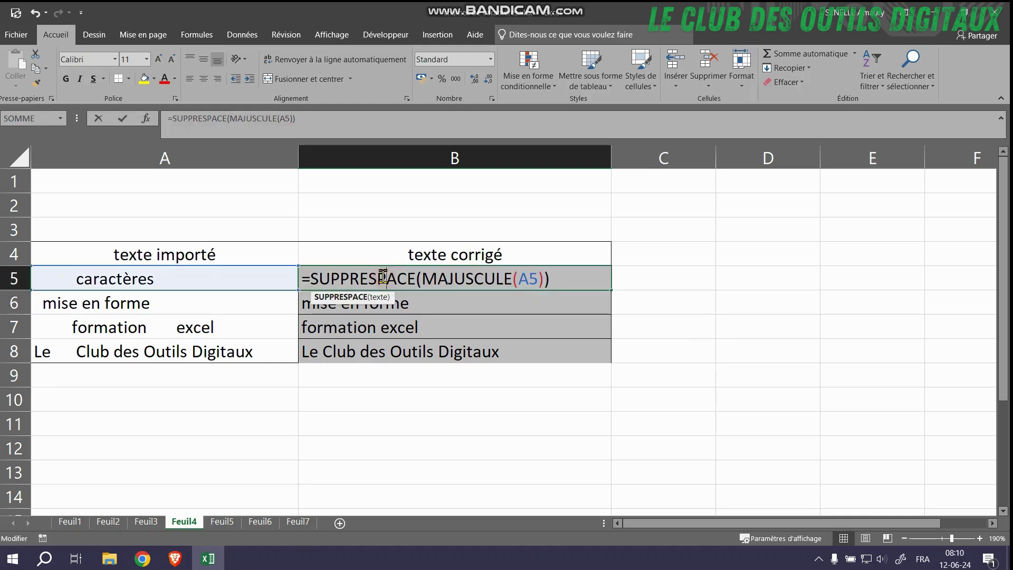
{"action": "left_click", "coordinate": [423, 278]}
{"action": "key", "text": "Delete"}
{"action": "key", "text": "Delete"}
{"action": "key", "text": "Delete"}
{"action": "key", "text": "Delete"}
{"action": "key", "text": "Delete"}
{"action": "key", "text": "Delete"}
{"action": "key", "text": "Delete"}
{"action": "key", "text": "Delete"}
{"action": "key", "text": "Delete"}
{"action": "key", "text": "Delete"}
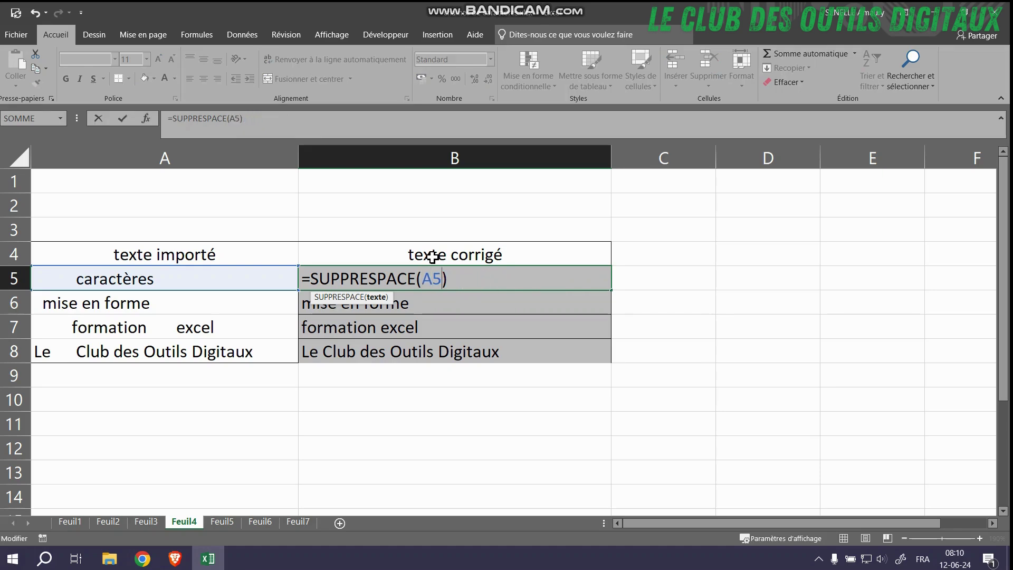
{"action": "left_click", "coordinate": [454, 277]}
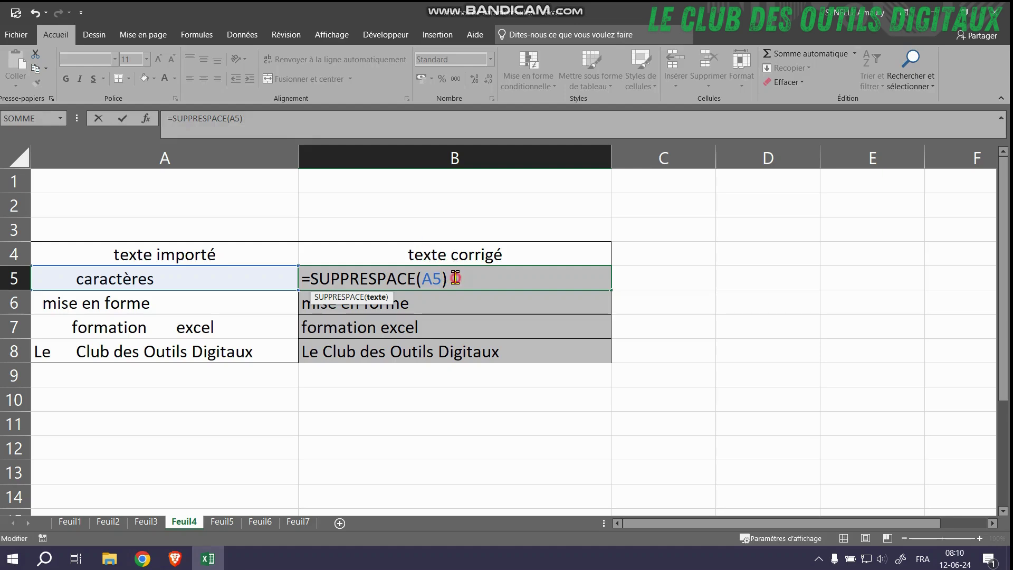
Step: Wrap the B5 formula in MAJUSCULE as =MAJUSCULE(SUPPRESPACE(A5)) and fill it down to B8
{"action": "left_click", "coordinate": [312, 280]}
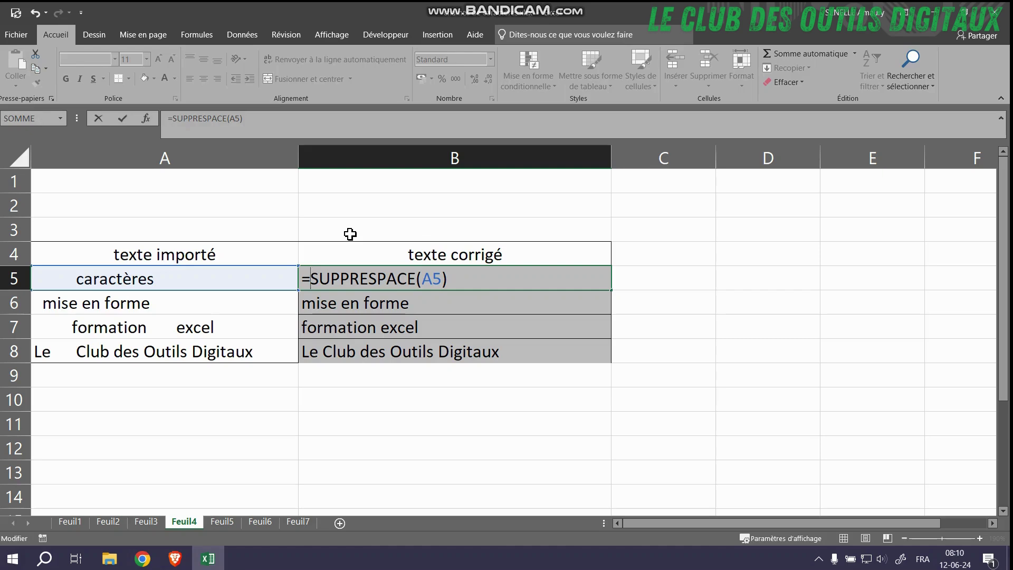
{"action": "type", "text": "ma"}
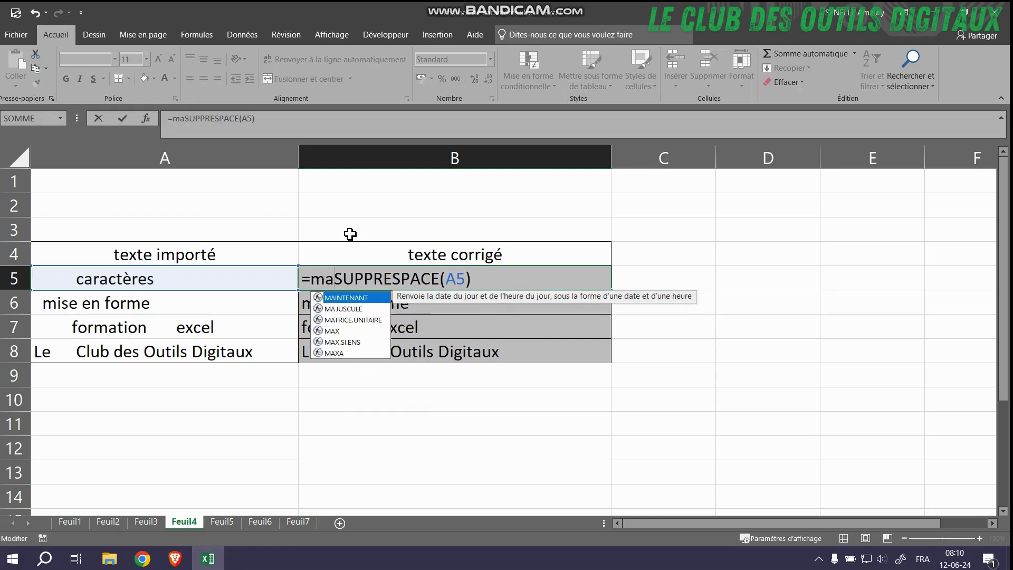
{"action": "type", "text": "juscul"}
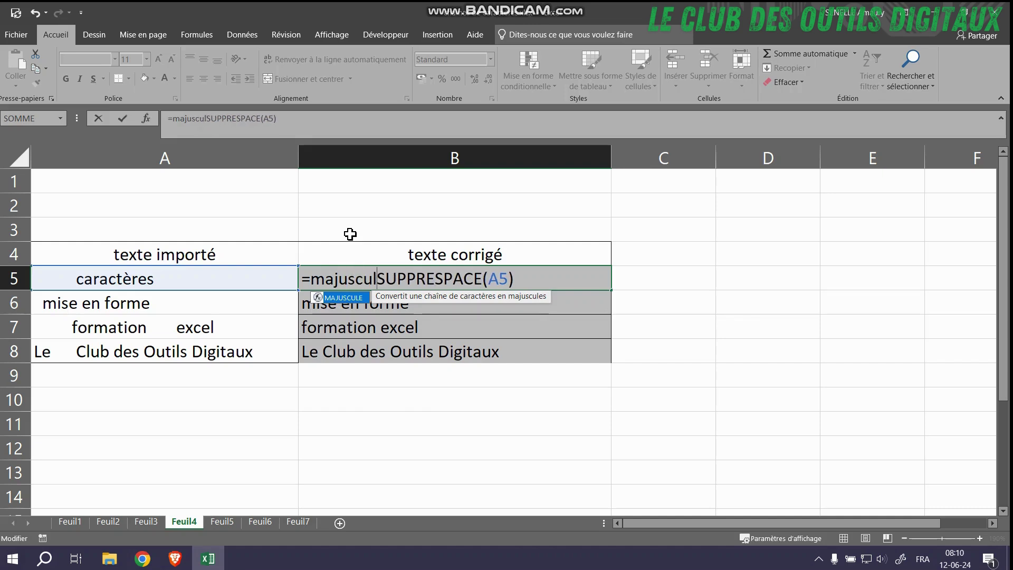
{"action": "type", "text": "e"}
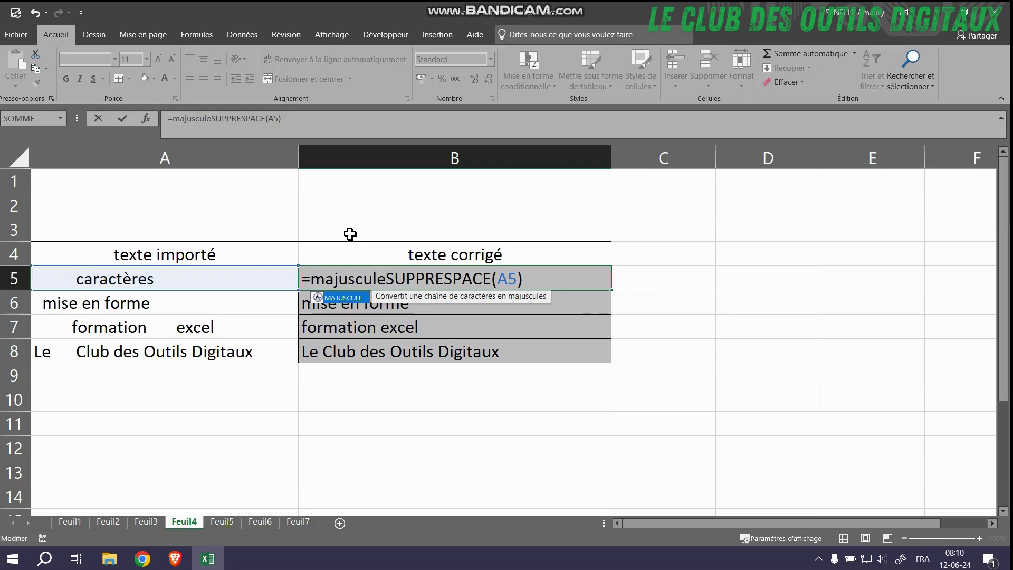
{"action": "type", "text": "("}
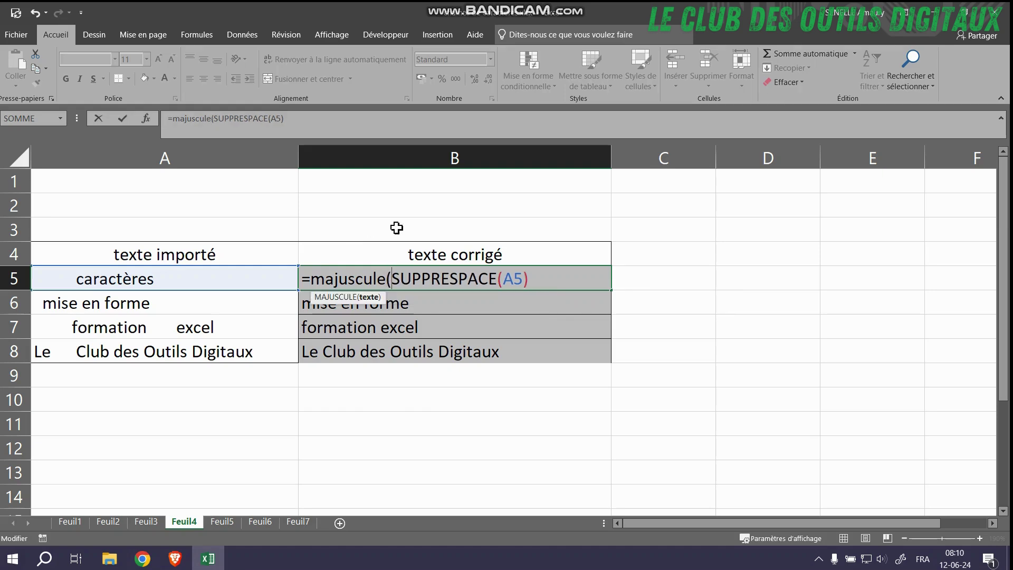
{"action": "left_click", "coordinate": [551, 269]}
{"action": "type", "text": ")"}
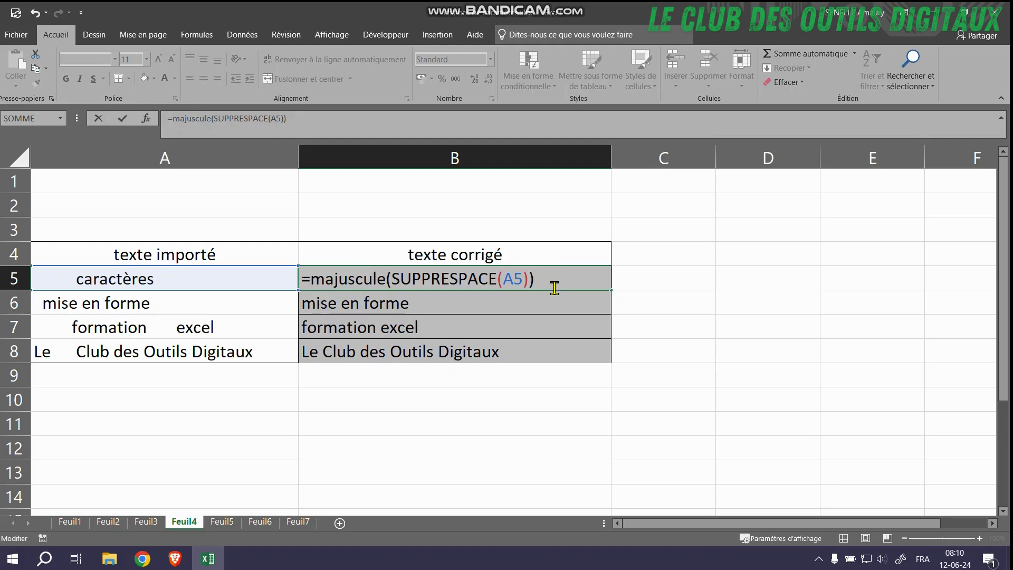
{"action": "key", "text": "Return"}
{"action": "left_click", "coordinate": [391, 276]}
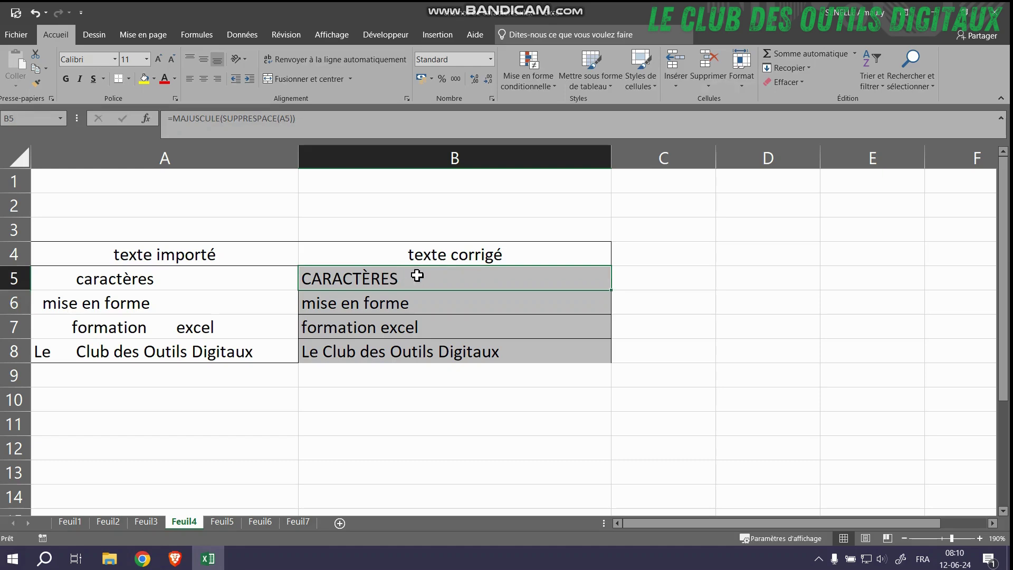
{"action": "left_click_drag", "start_coordinate": [610, 289], "coordinate": [614, 359]}
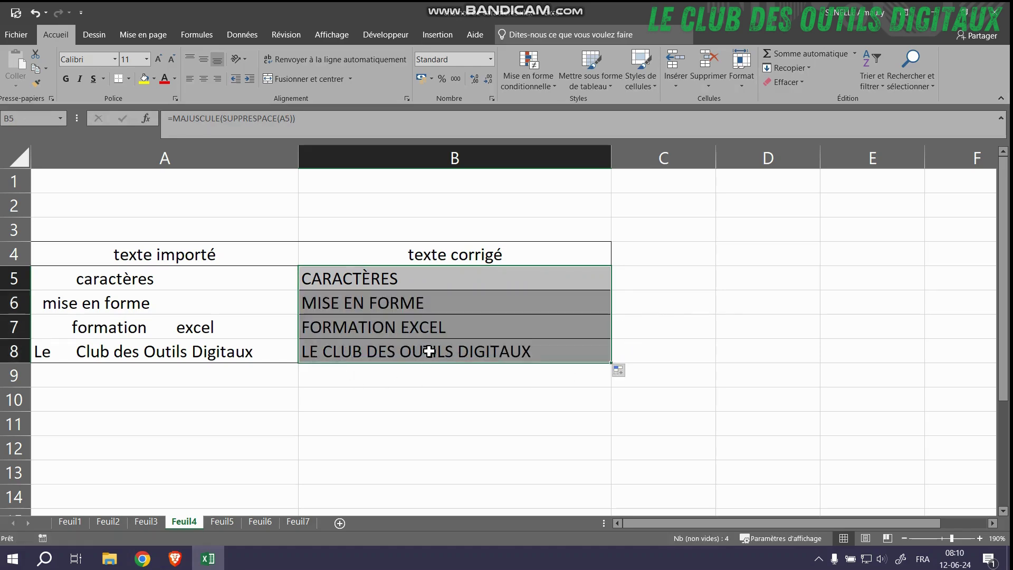